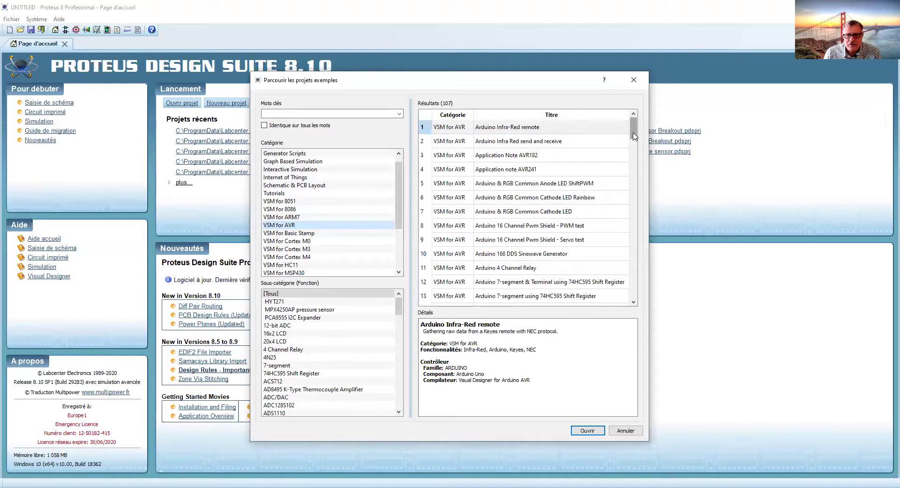
Open the Adafruit INA219 Current Sensor Breakout sample project from the VSM for AVR category
{"action": "left_click_drag", "start_coordinate": [634, 136], "coordinate": [634, 143]}
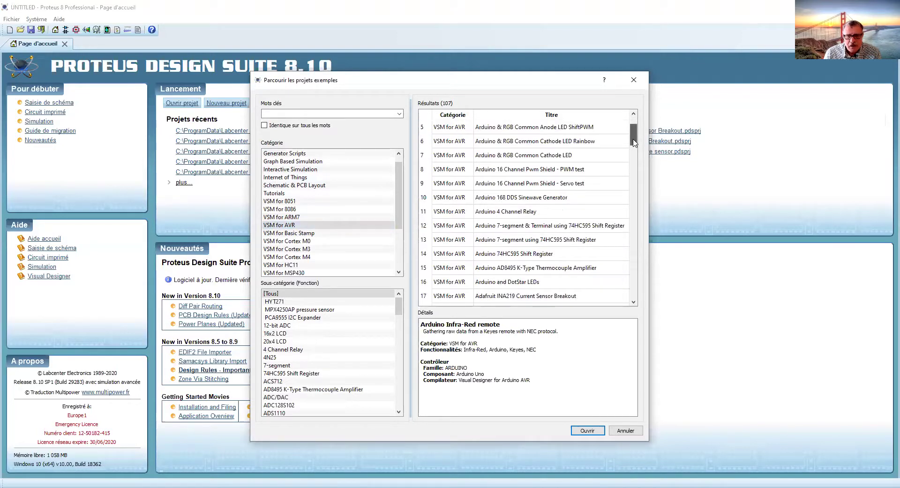
{"action": "left_click_drag", "start_coordinate": [634, 143], "coordinate": [634, 142]}
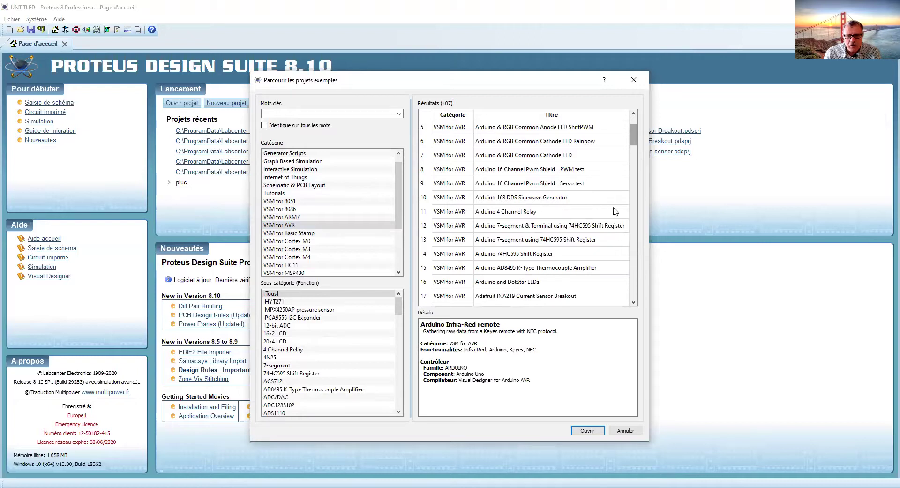
{"action": "left_click", "coordinate": [529, 296]}
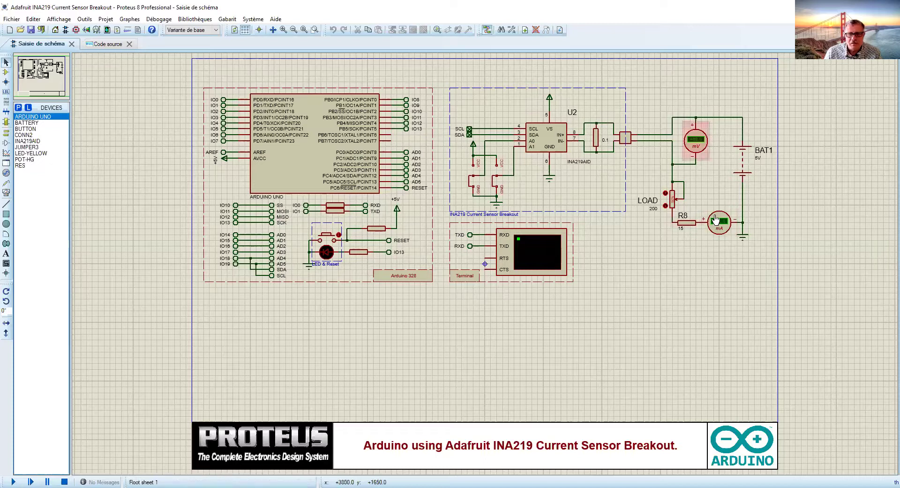
Run the circuit simulation to check the virtual terminal readings and stop it
{"action": "left_click", "coordinate": [15, 479]}
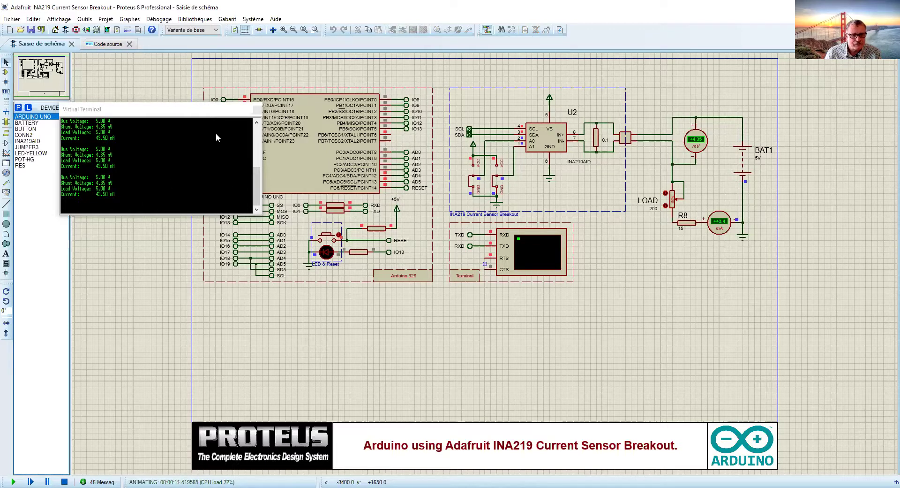
{"action": "left_click", "coordinate": [64, 481]}
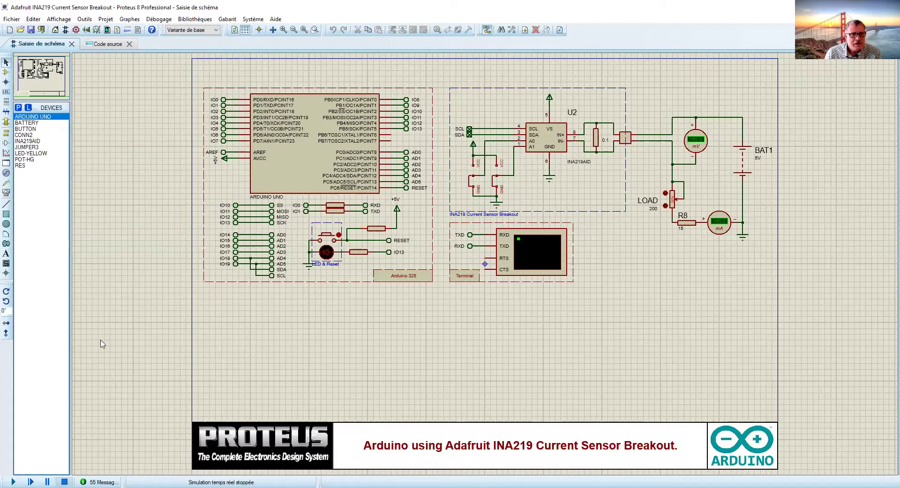
Save the project as 01_Adafruit INA219 Current Sensor Breakout.pdsprj, replacing the existing file
{"action": "left_click", "coordinate": [18, 20]}
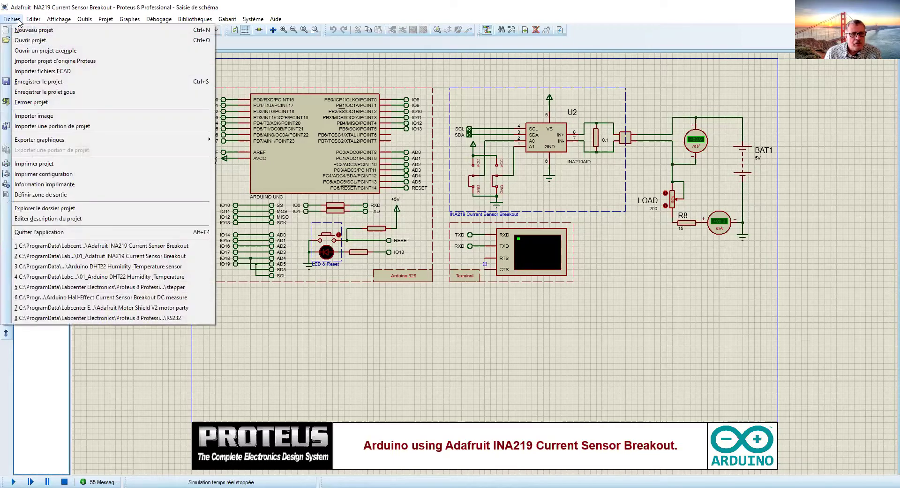
{"action": "left_click", "coordinate": [36, 92]}
{"action": "left_click", "coordinate": [389, 143]}
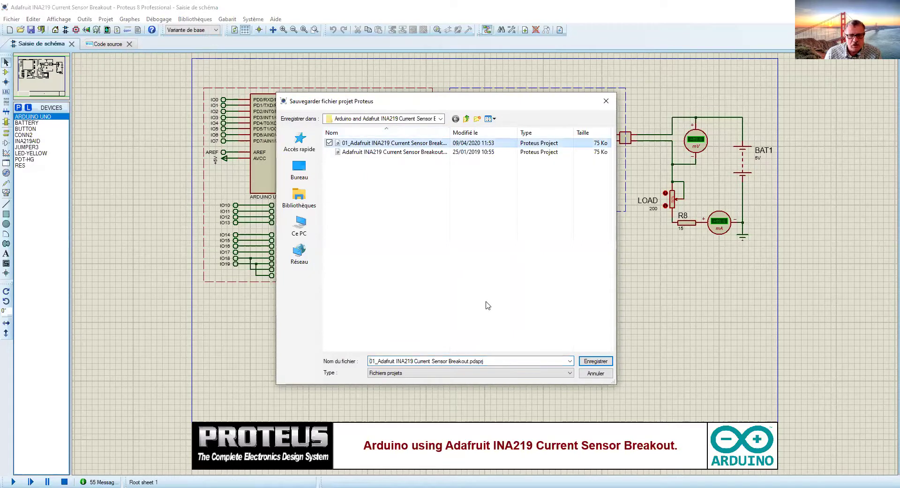
{"action": "left_click", "coordinate": [596, 361]}
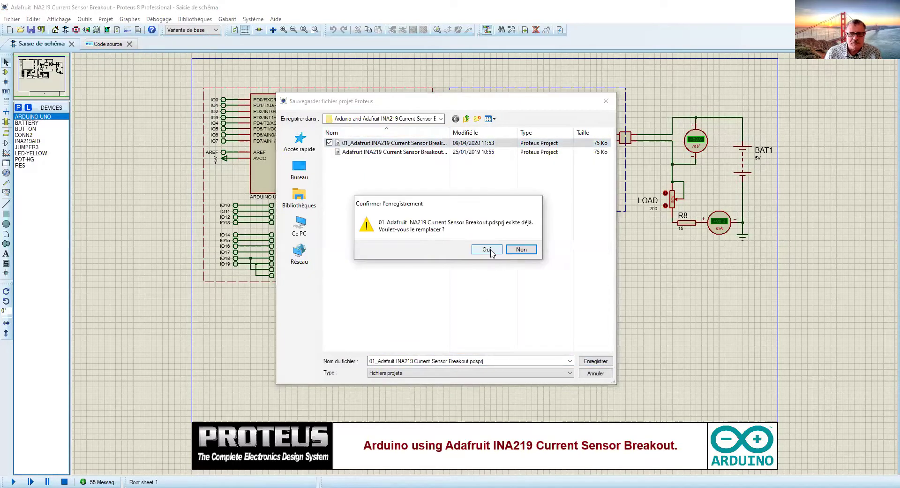
{"action": "left_click", "coordinate": [487, 249]}
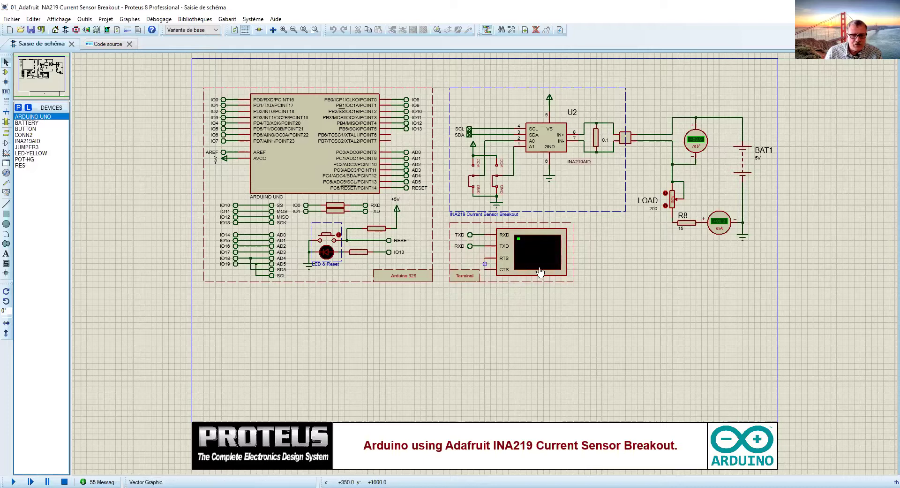
Pick the COMPIM serial port component from the library and place it below the virtual terminal
{"action": "left_click", "coordinate": [18, 108]}
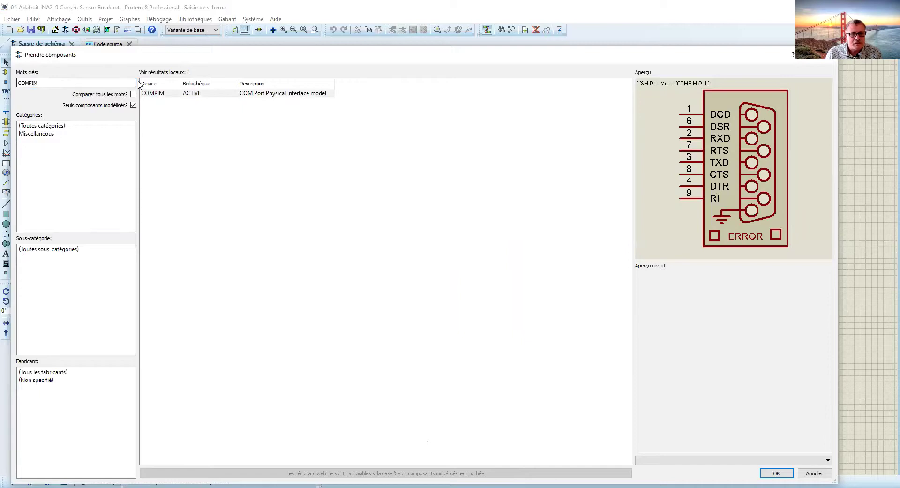
{"action": "left_click", "coordinate": [167, 98]}
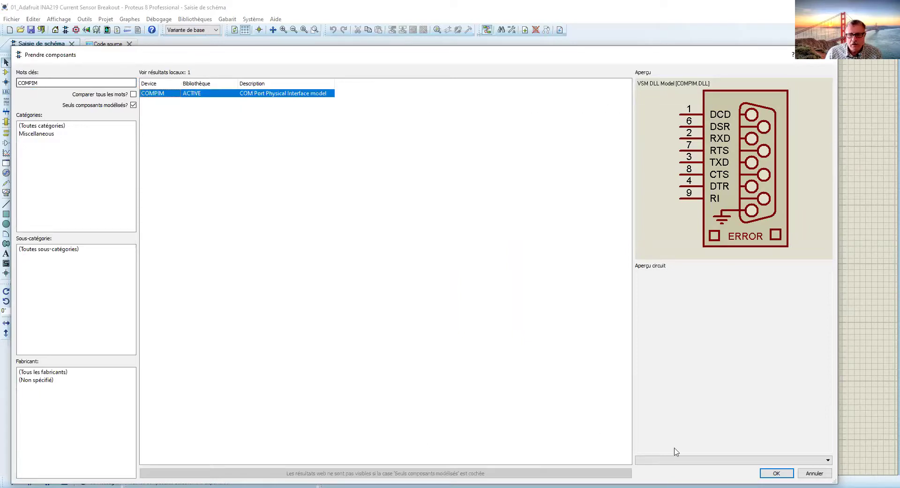
{"action": "left_click", "coordinate": [777, 473]}
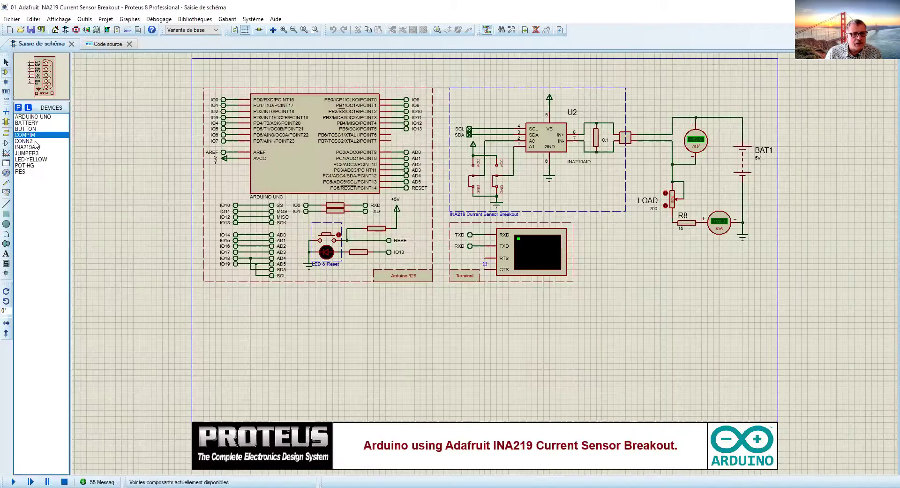
{"action": "left_click", "coordinate": [537, 321]}
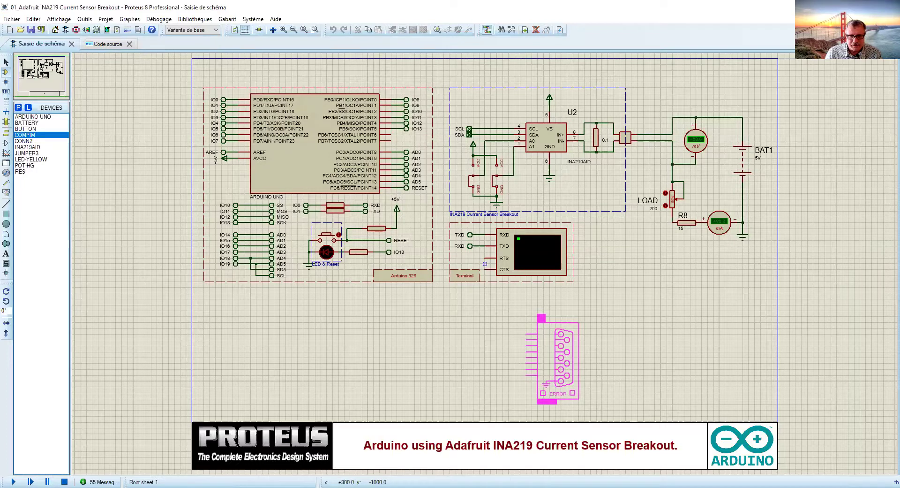
{"action": "left_click", "coordinate": [528, 315]}
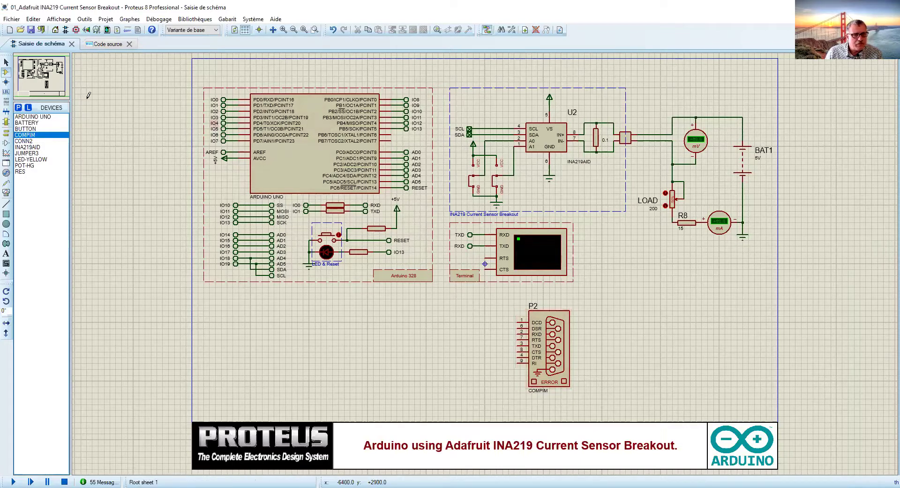
Place a default terminal to the left of the COMPIM and wire it to the component's TXD pin
{"action": "left_click", "coordinate": [6, 134]}
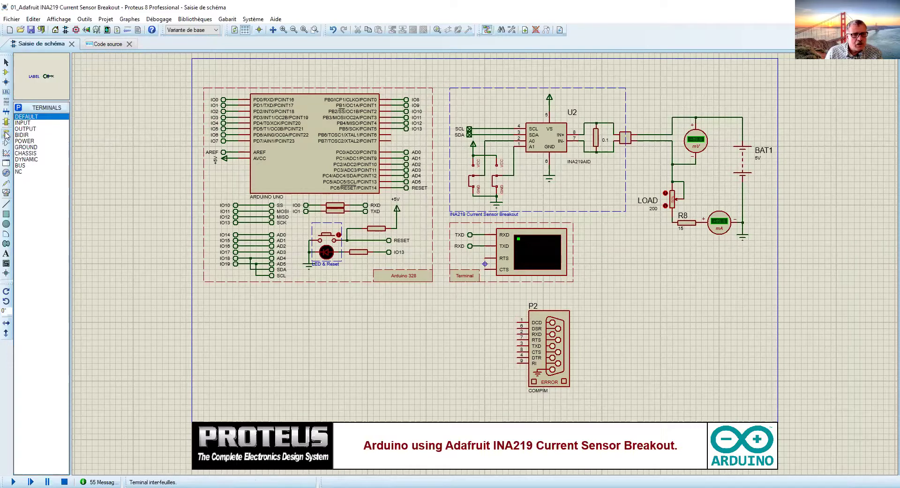
{"action": "left_click", "coordinate": [492, 346]}
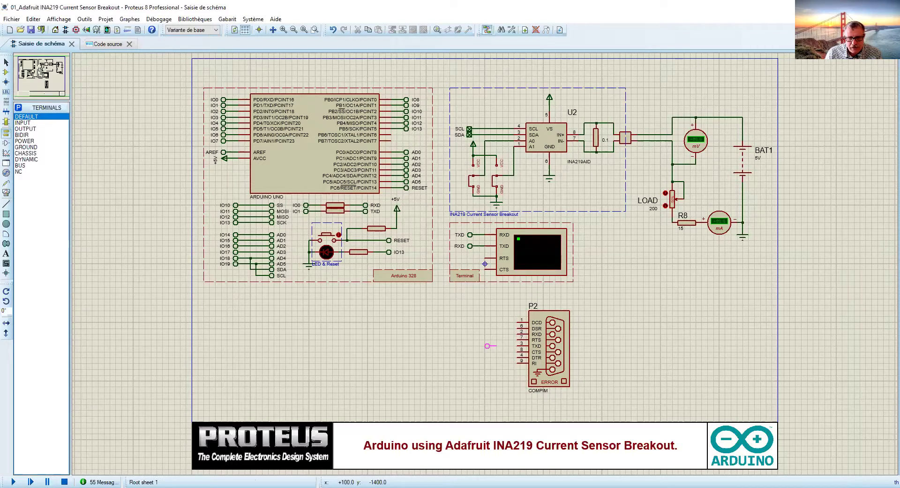
{"action": "left_click", "coordinate": [494, 346]}
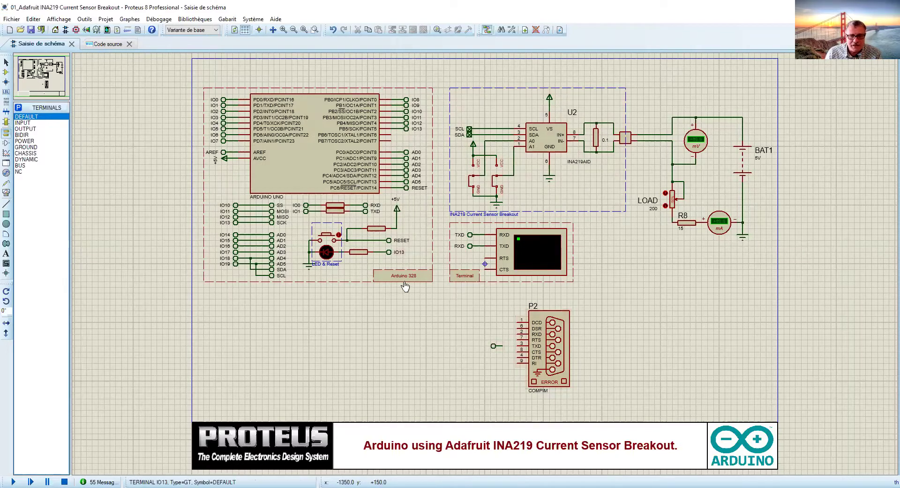
{"action": "left_click", "coordinate": [520, 344]}
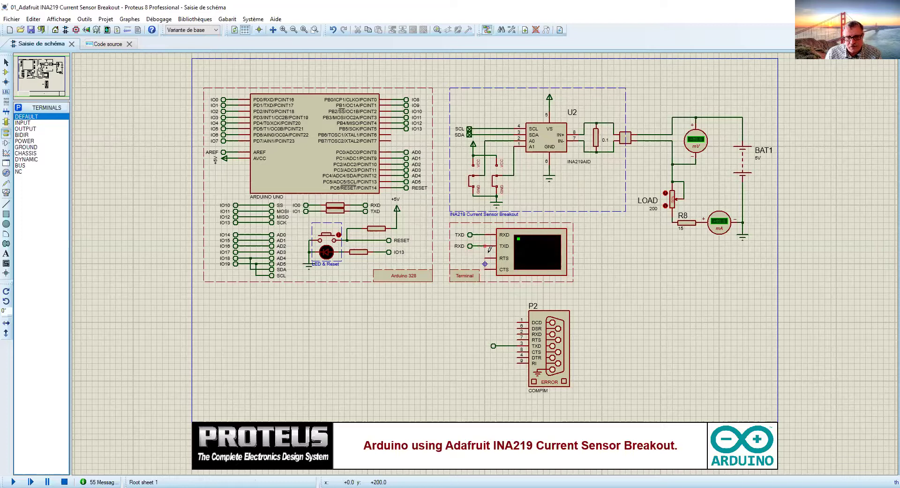
Label the new terminal beside the COMPIM as TXD
{"action": "right_click", "coordinate": [504, 345]}
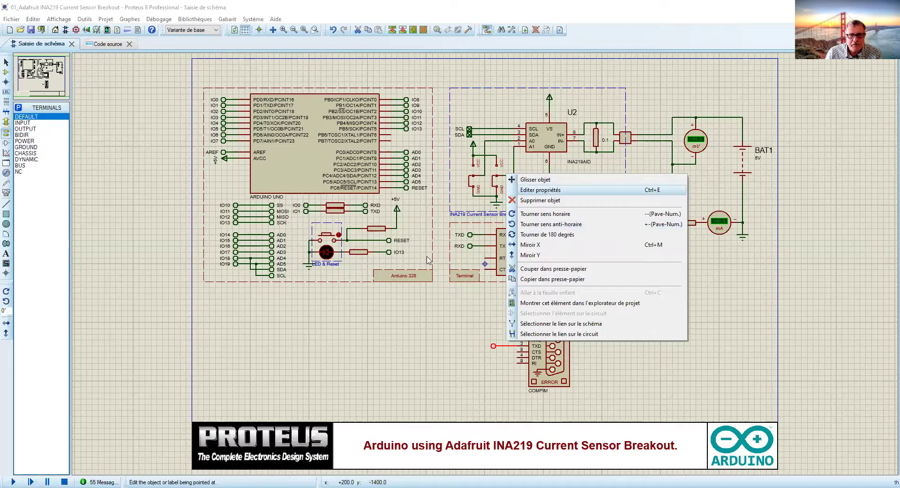
{"action": "left_click", "coordinate": [548, 193]}
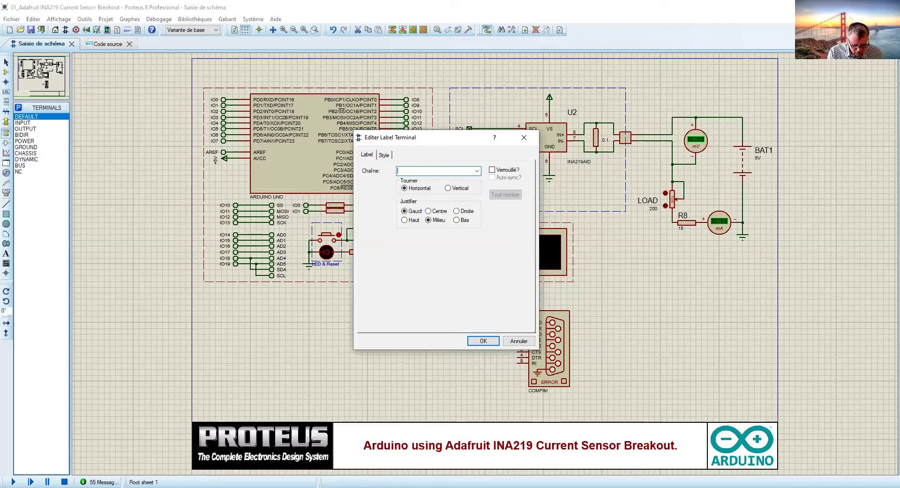
{"action": "type", "text": "TXD"}
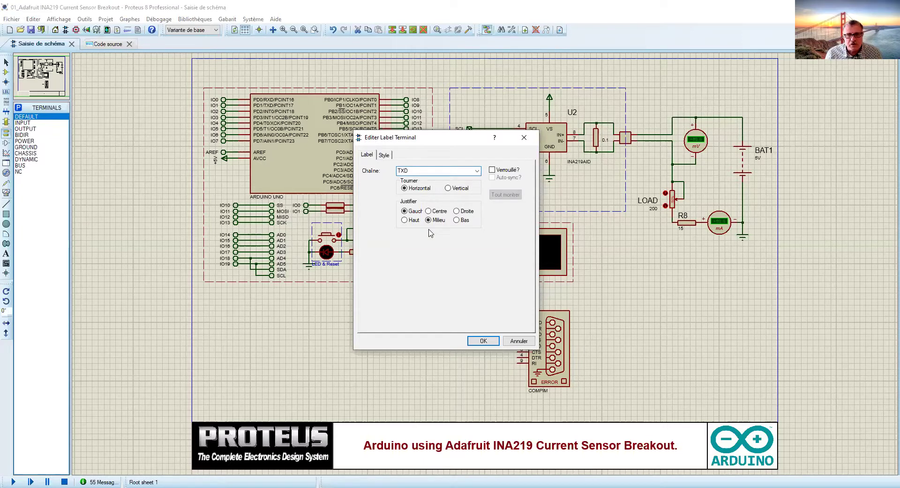
{"action": "left_click", "coordinate": [483, 341]}
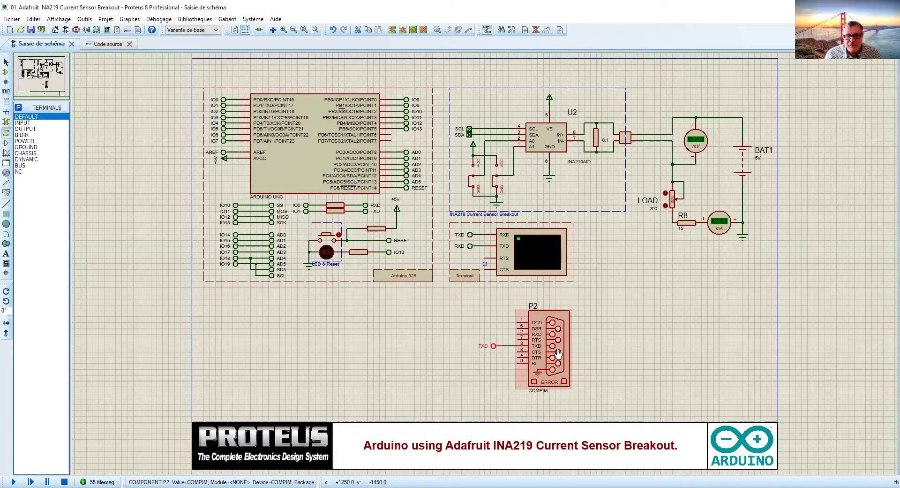
Set the COMPIM's physical and virtual baud rates to 9600
{"action": "right_click", "coordinate": [565, 337]}
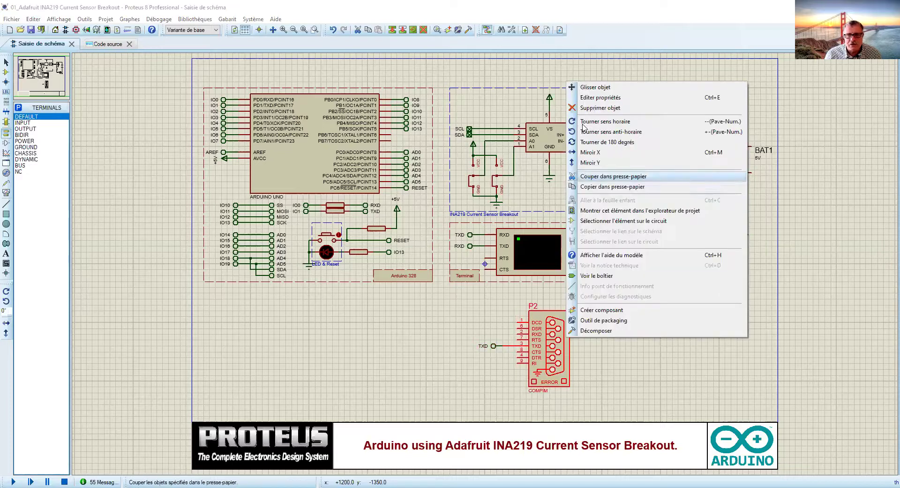
{"action": "left_click", "coordinate": [592, 98]}
{"action": "double_click", "coordinate": [427, 200]}
{"action": "type", "text": "9600"}
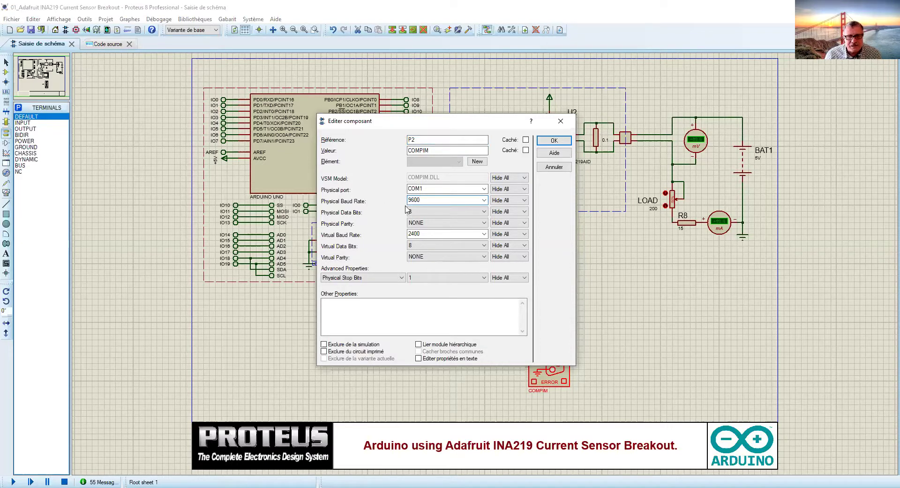
{"action": "double_click", "coordinate": [414, 233]}
{"action": "type", "text": "96"}
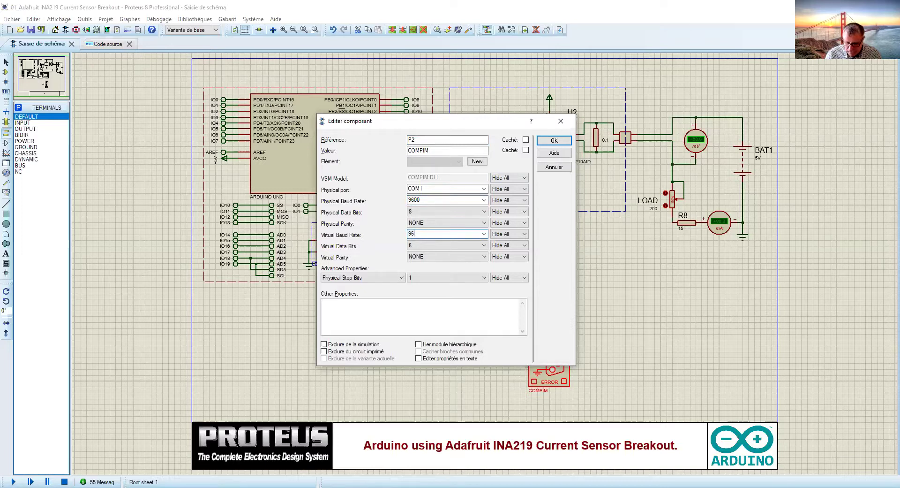
{"action": "left_click", "coordinate": [563, 142]}
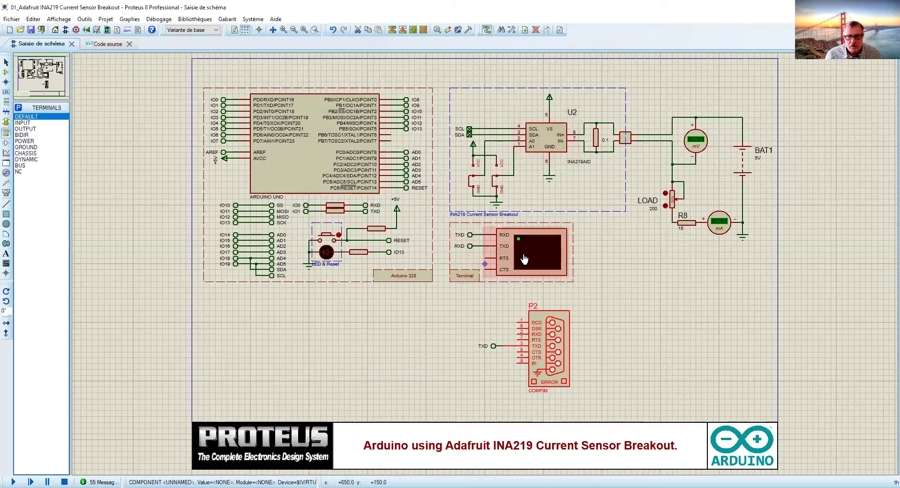
Set the virtual terminal's baud rate to 9600
{"action": "right_click", "coordinate": [534, 257]}
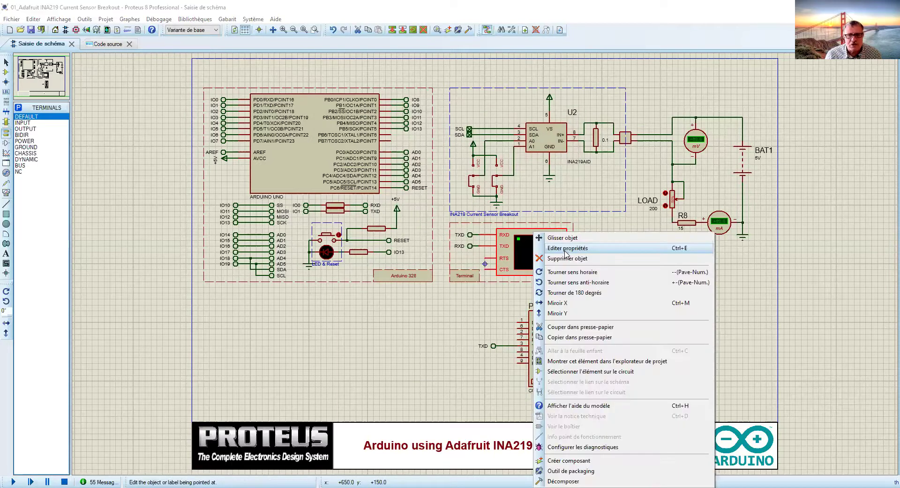
{"action": "left_click", "coordinate": [566, 248]}
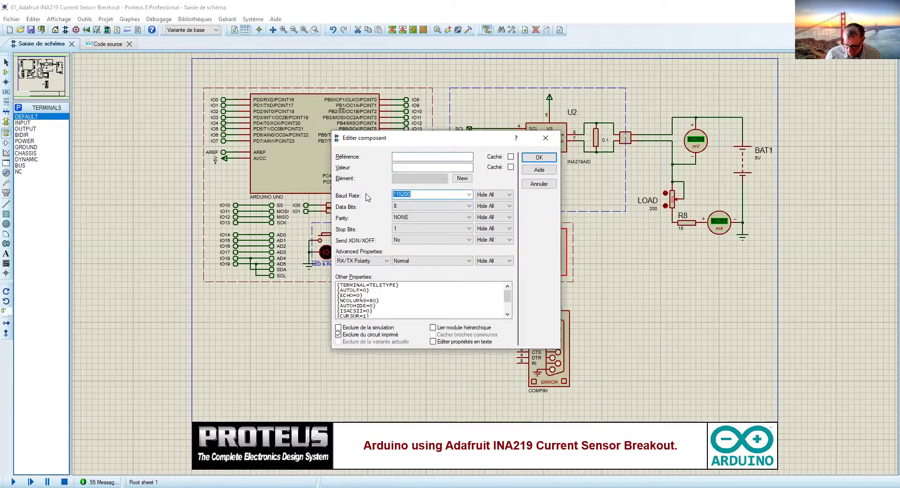
{"action": "type", "text": "96"}
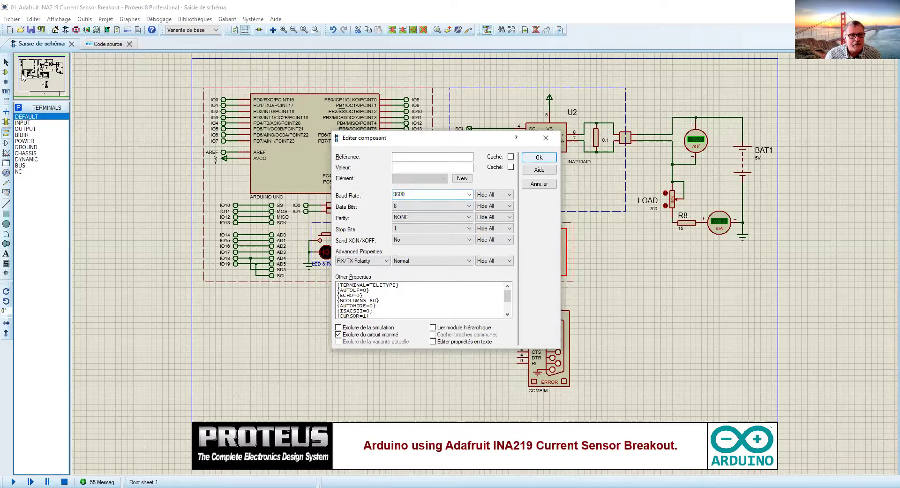
{"action": "key", "text": "Escape"}
Change the Serial.begin rate in main.ino to 9600, save the project and return to the schematic
{"action": "left_click", "coordinate": [93, 44]}
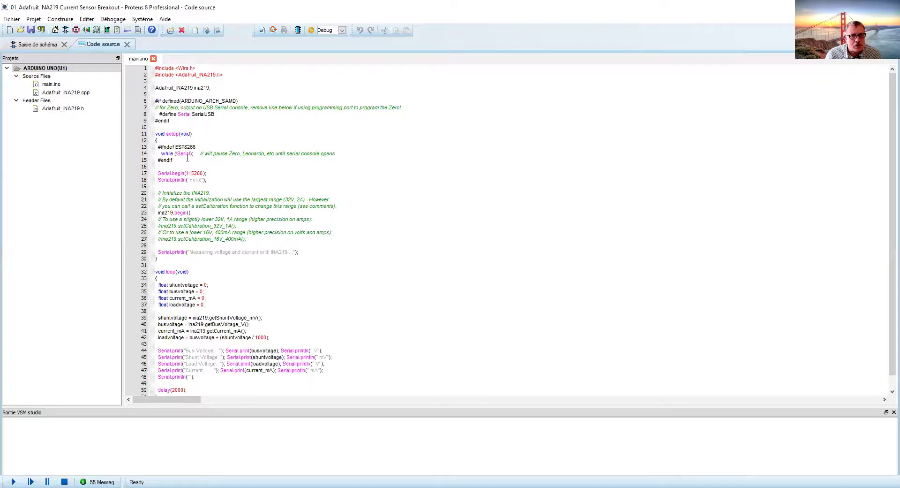
{"action": "left_click", "coordinate": [196, 173]}
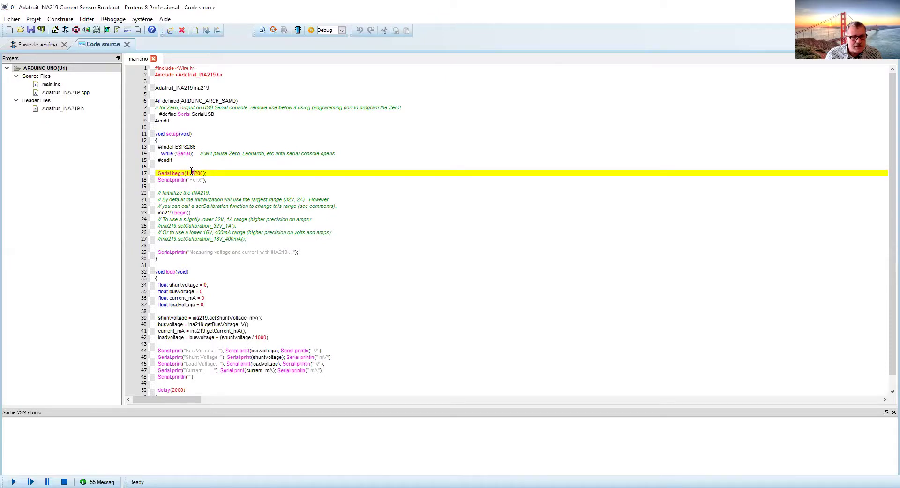
{"action": "key", "text": "BackSpace"}
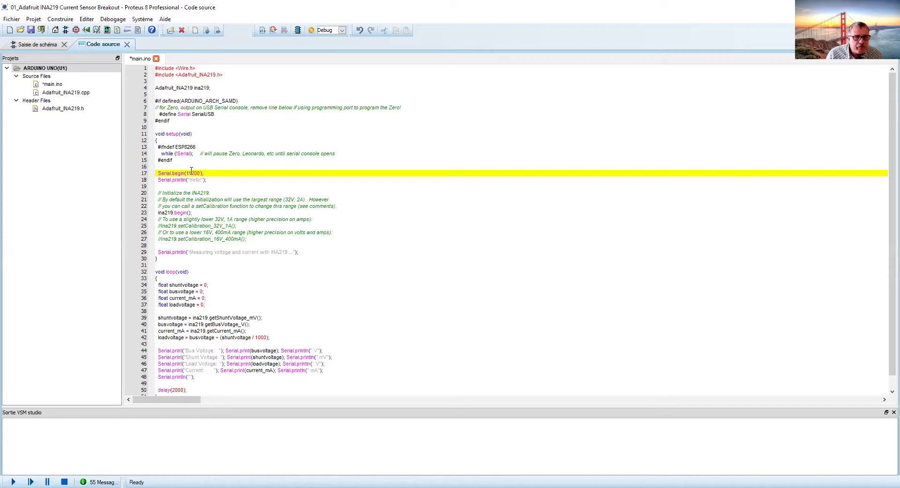
{"action": "key", "text": "BackSpace"}
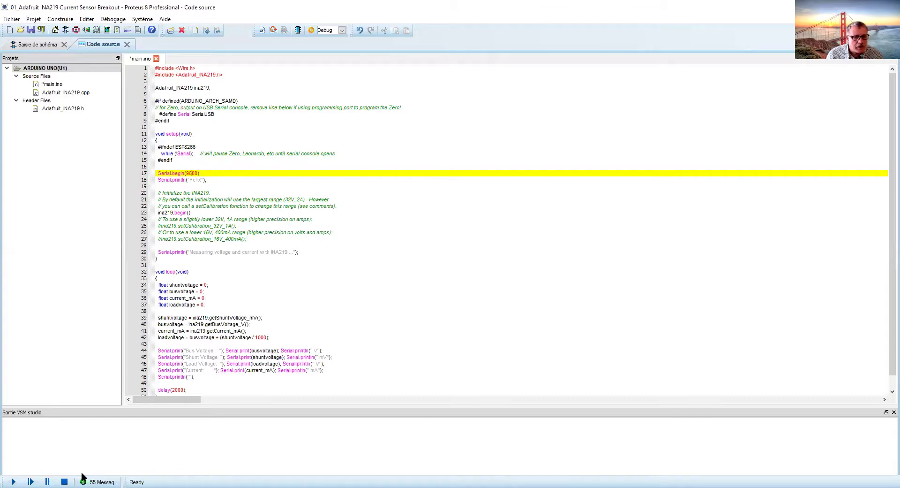
{"action": "left_click", "coordinate": [414, 344]}
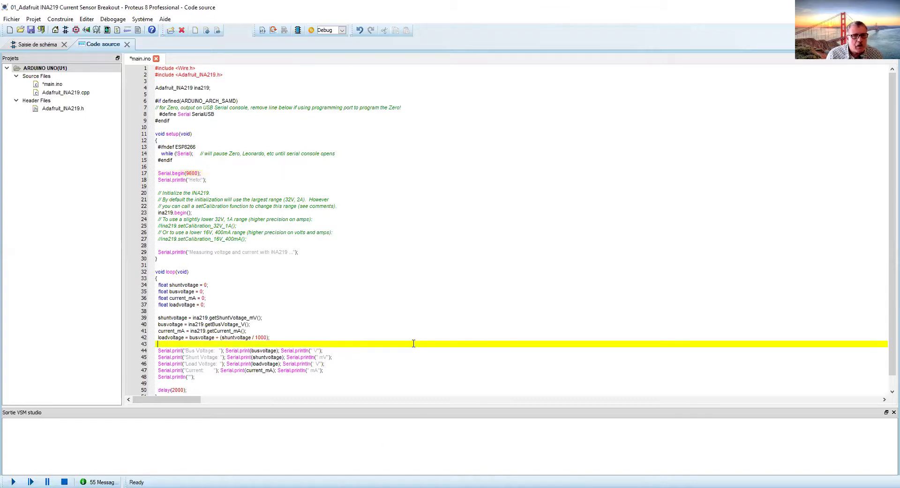
{"action": "left_click", "coordinate": [29, 29]}
{"action": "left_click", "coordinate": [44, 42]}
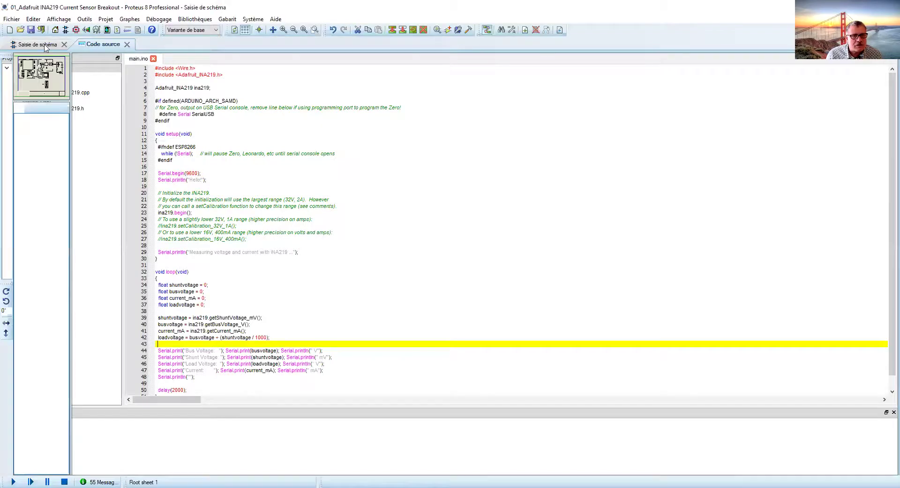
Run the simulation to check the current sensor readings in the virtual terminal, and stop it
{"action": "left_click", "coordinate": [17, 479]}
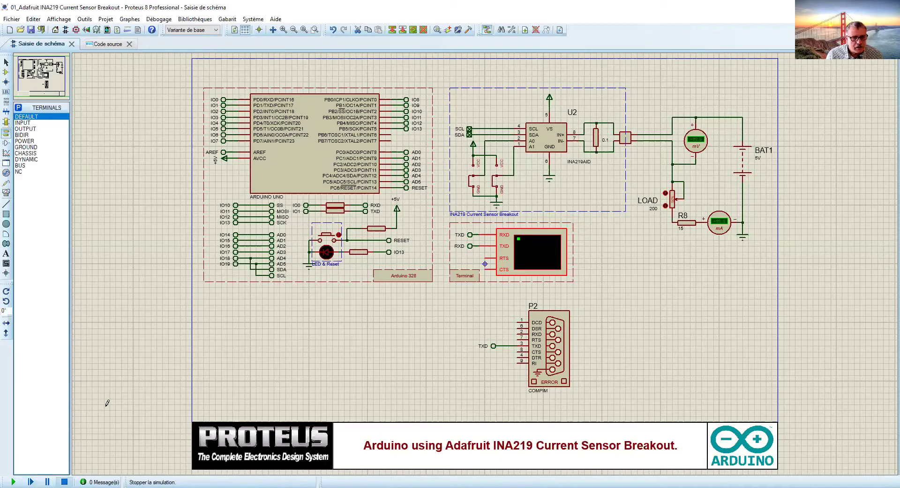
{"action": "left_click", "coordinate": [16, 481]}
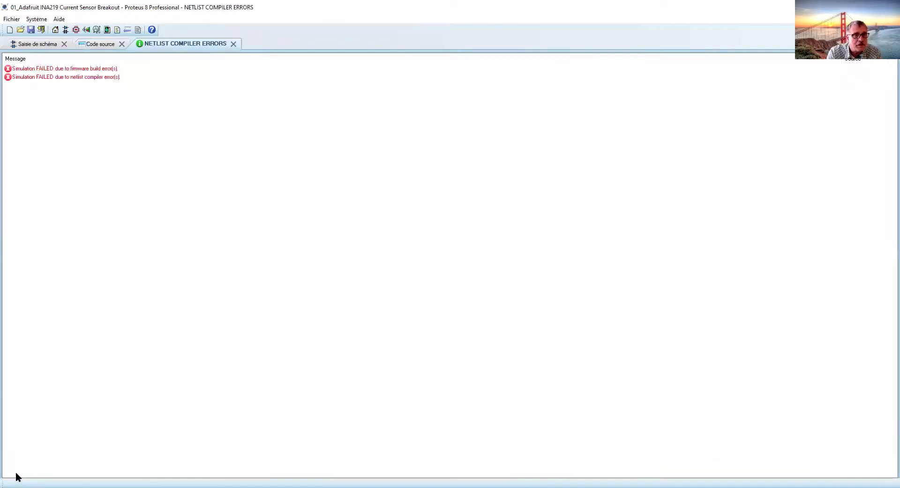
{"action": "left_click", "coordinate": [234, 43]}
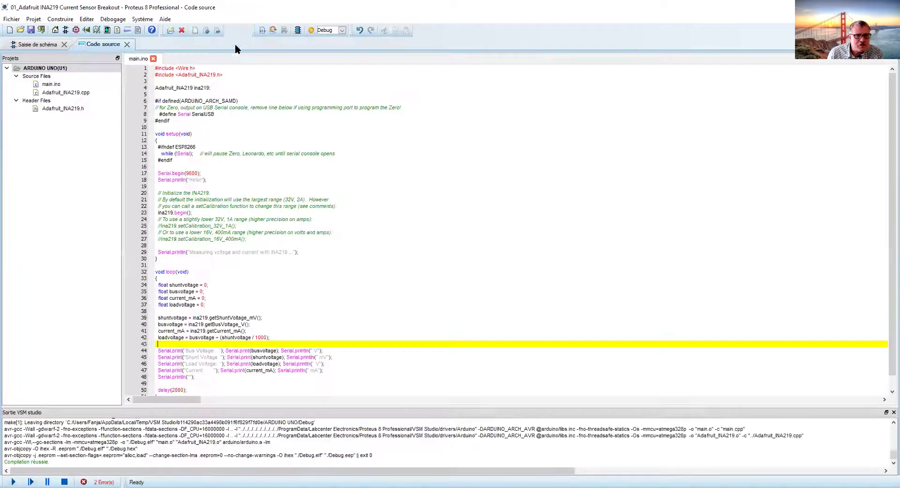
{"action": "left_click", "coordinate": [12, 480]}
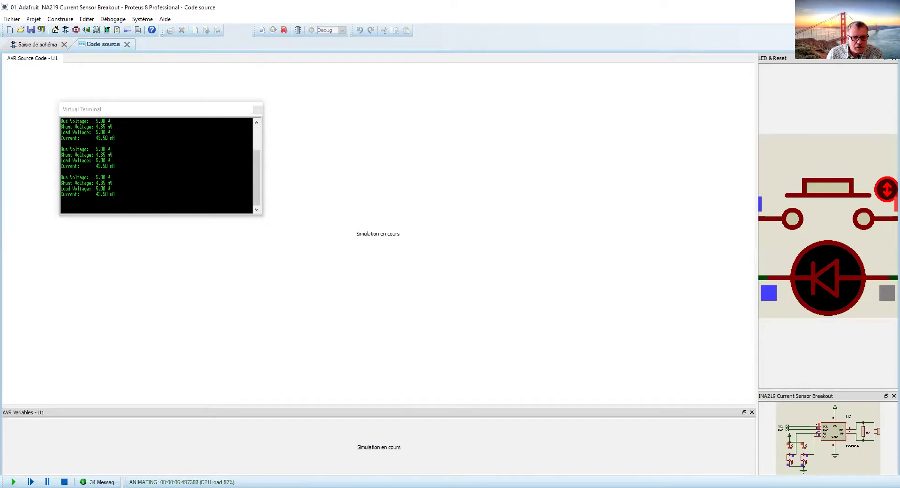
{"action": "left_click", "coordinate": [66, 480]}
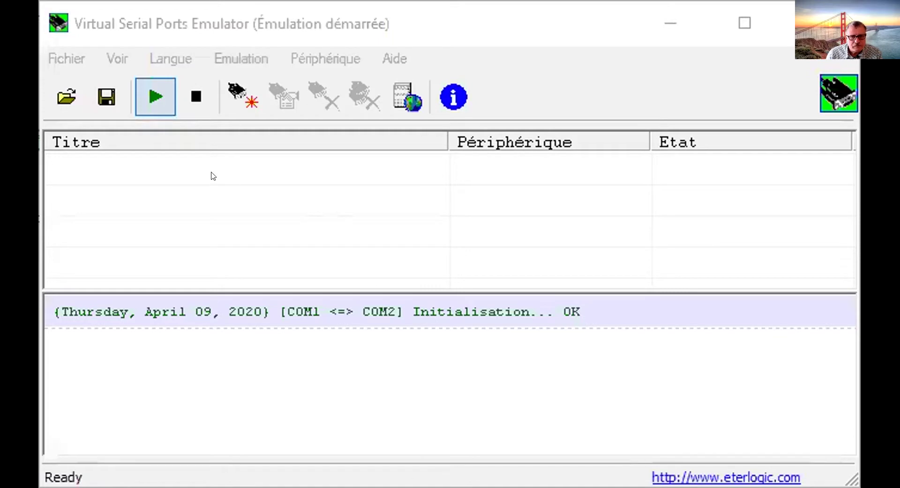
Switch to Virtual Serial Ports Emulator and create a Pair device linking virtual ports COM1 and COM2
{"action": "left_click", "coordinate": [234, 99]}
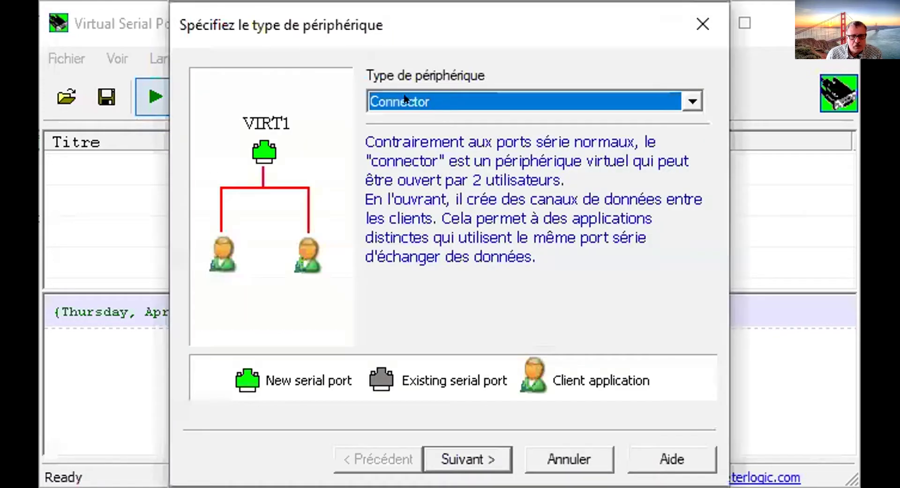
{"action": "left_click", "coordinate": [693, 100]}
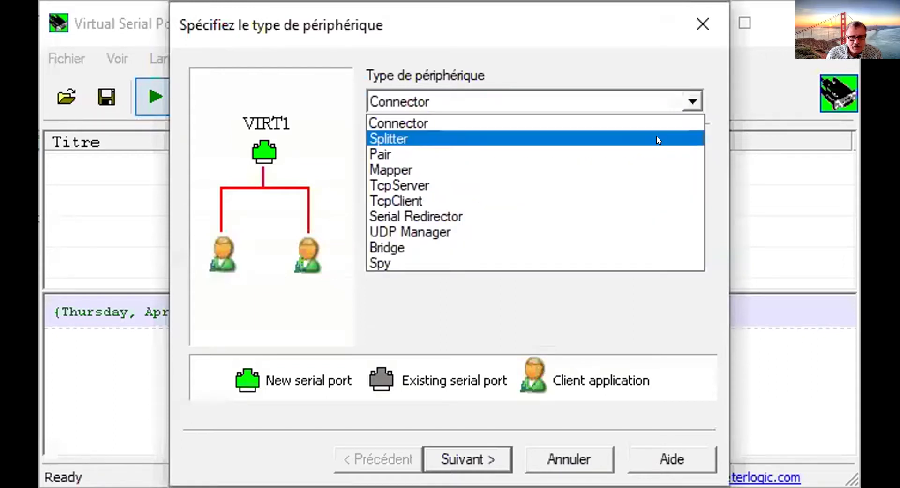
{"action": "left_click", "coordinate": [655, 153]}
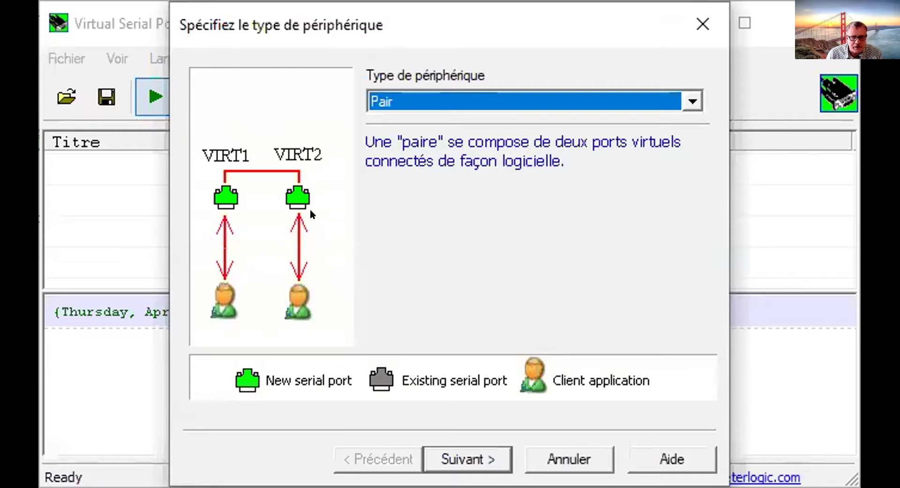
{"action": "left_click", "coordinate": [444, 460]}
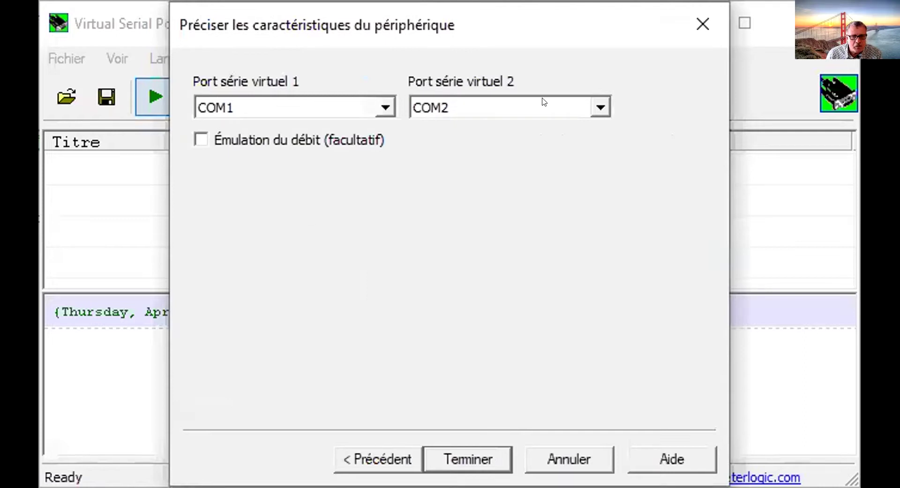
{"action": "left_click", "coordinate": [481, 449]}
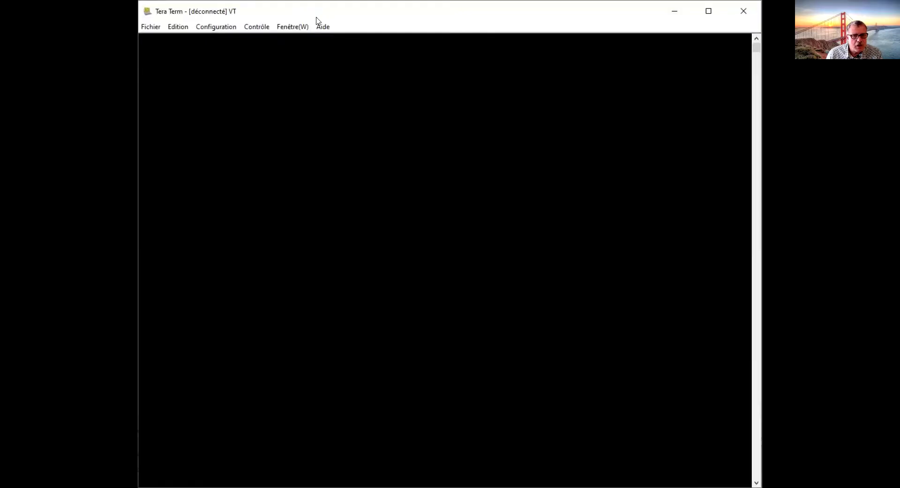
Switch to Tera Term, configure its serial port as COM2 at 9600 baud, and return to the Proteus schematic
{"action": "left_click", "coordinate": [247, 28]}
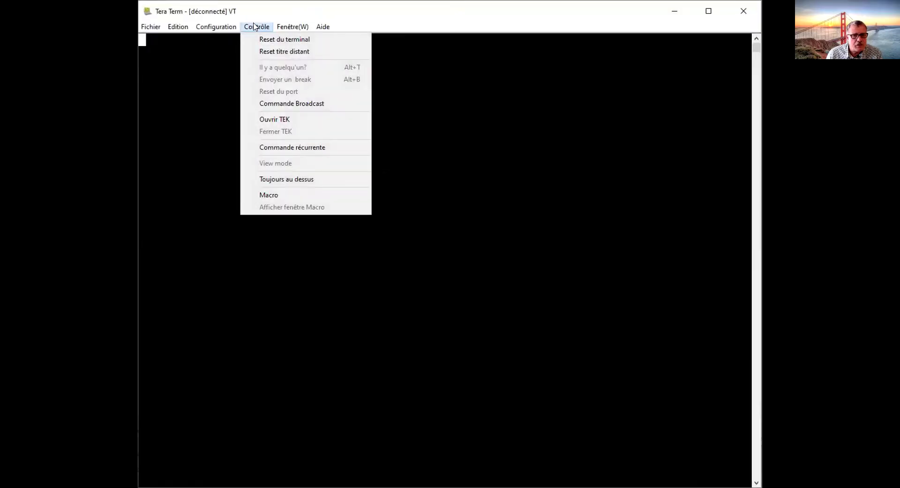
{"action": "mouse_move", "coordinate": [232, 27]}
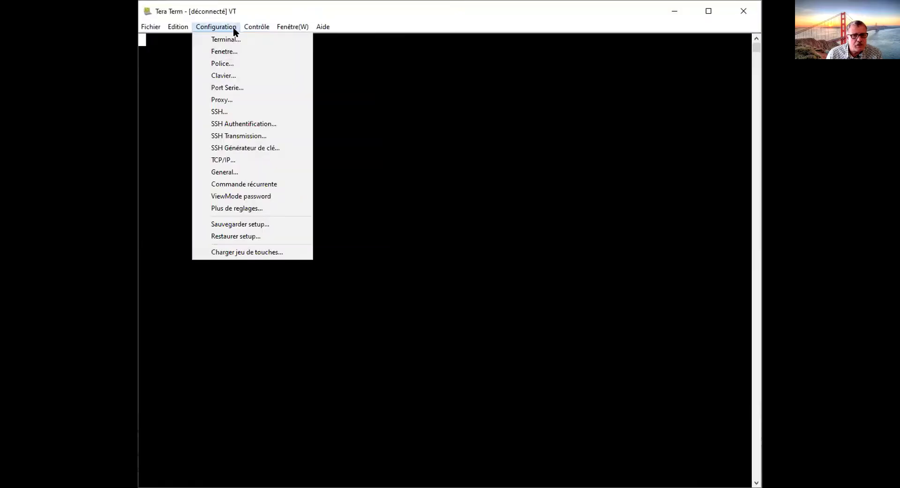
{"action": "left_click", "coordinate": [230, 88]}
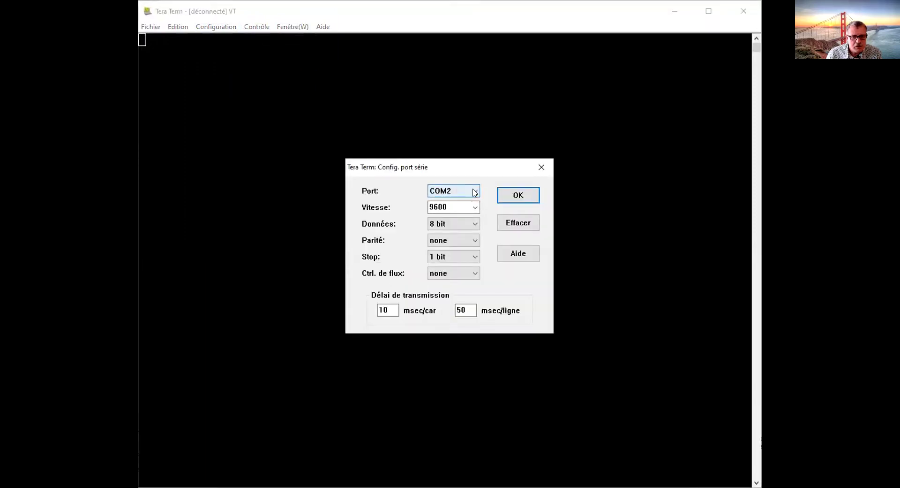
{"action": "left_click", "coordinate": [476, 207]}
{"action": "left_click", "coordinate": [476, 208]}
{"action": "left_click", "coordinate": [529, 194]}
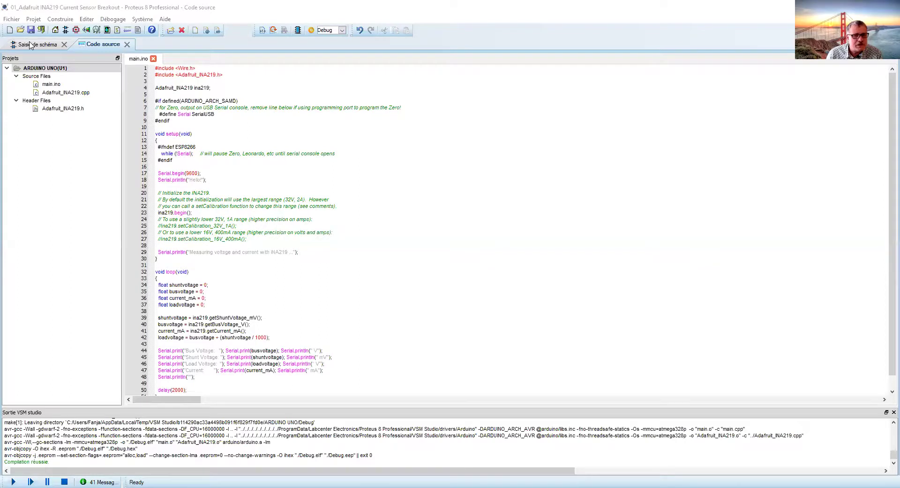
{"action": "left_click", "coordinate": [30, 45]}
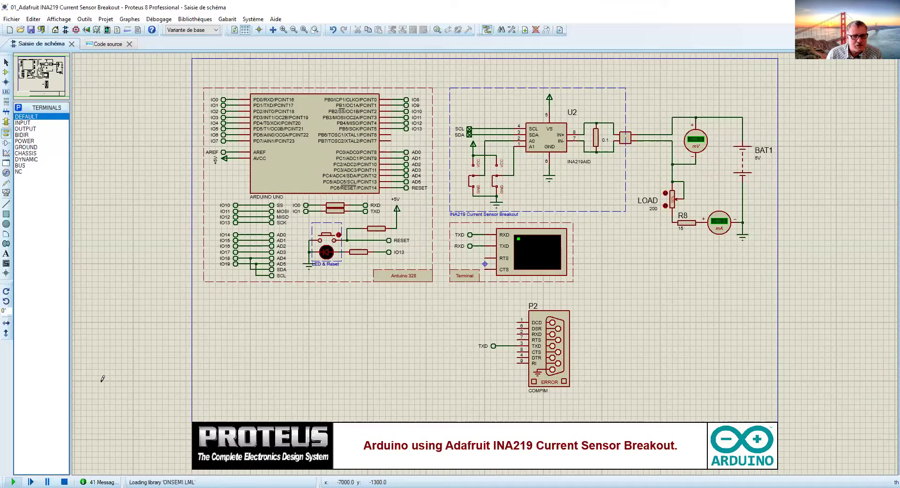